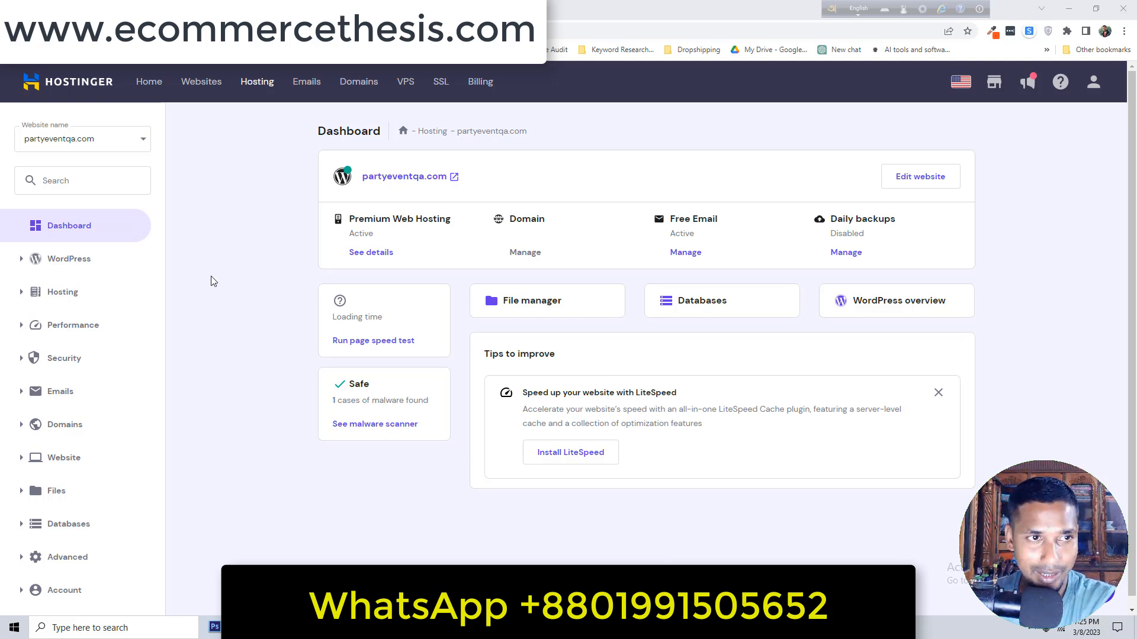
Find Email via the sidebar search and open partyeventqa.com's Email Accounts list of mailboxes.
left_click(110, 184)
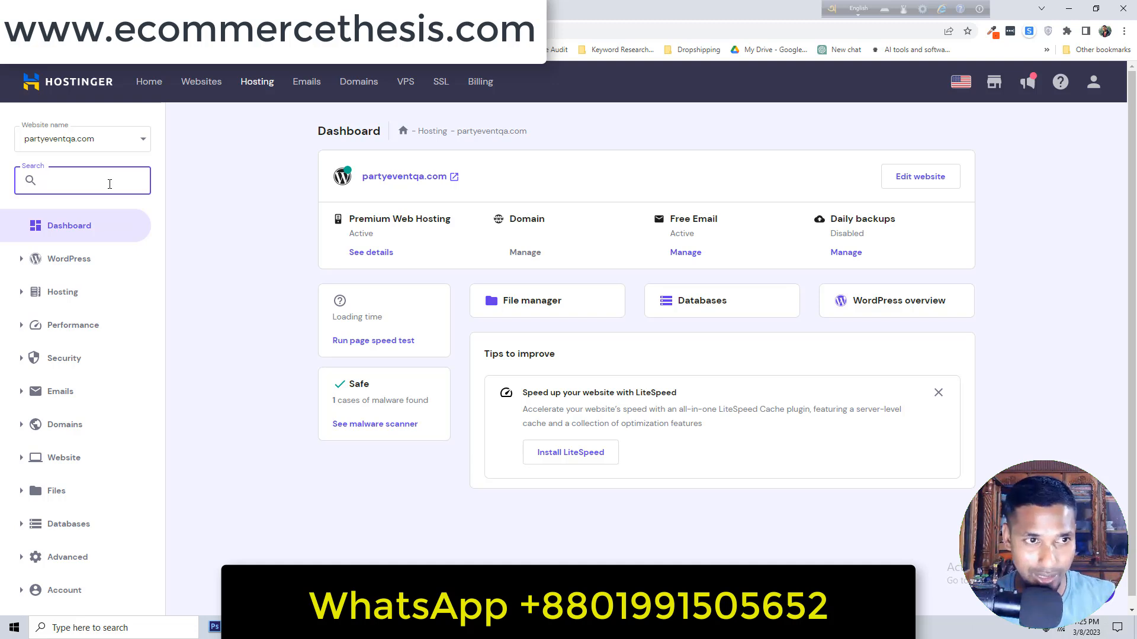
type("emai")
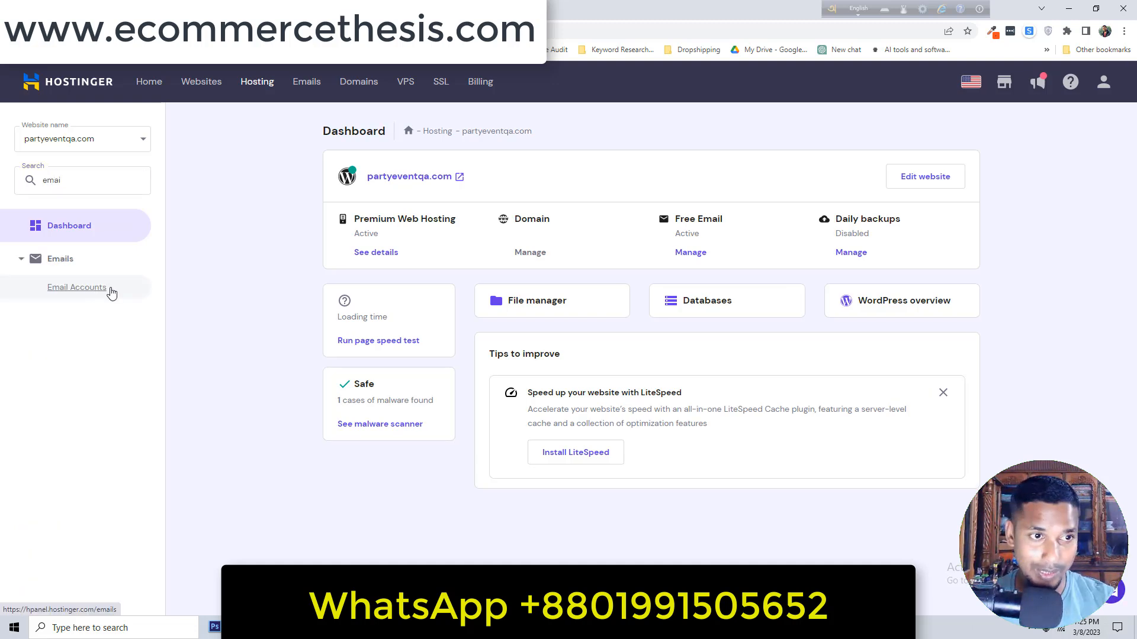
left_click(95, 292)
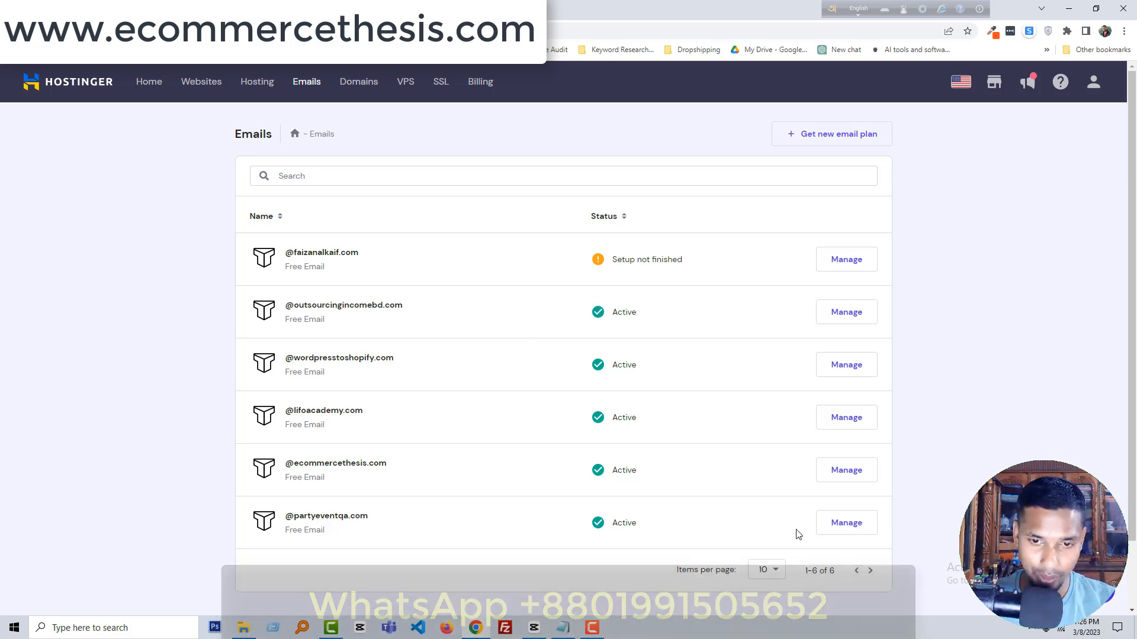
left_click(849, 533)
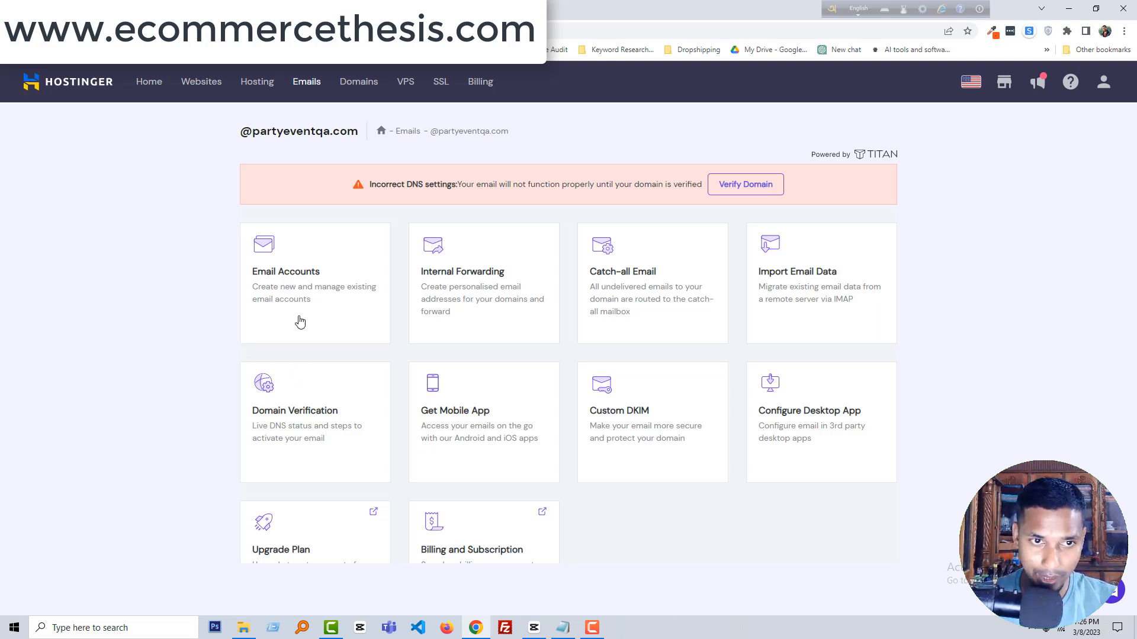
left_click(303, 287)
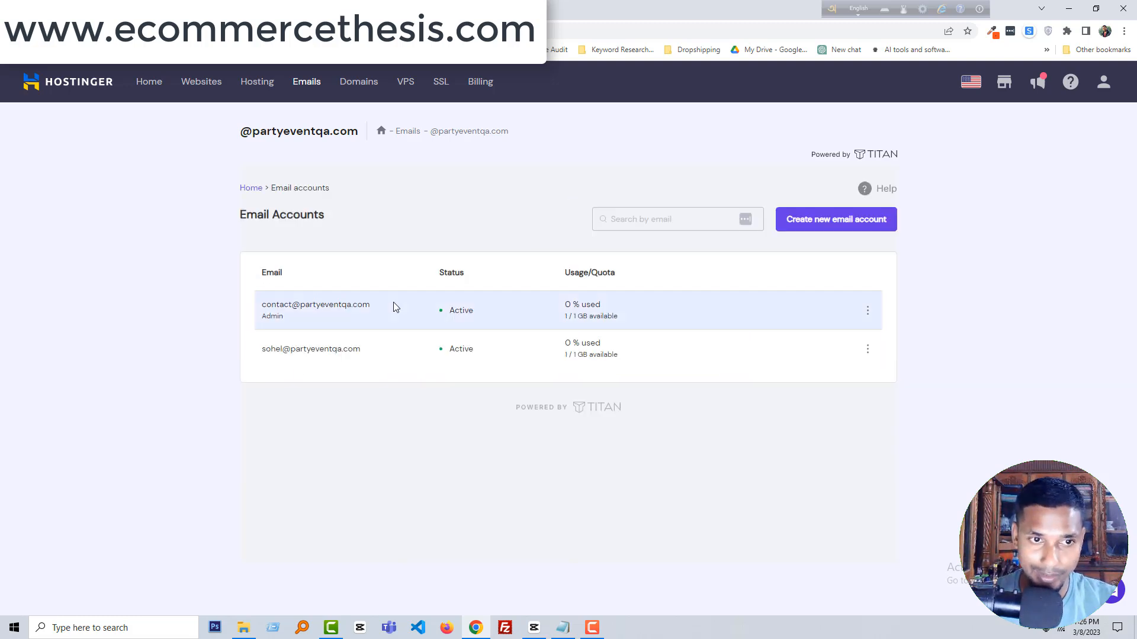
left_click(874, 228)
left_click(349, 283)
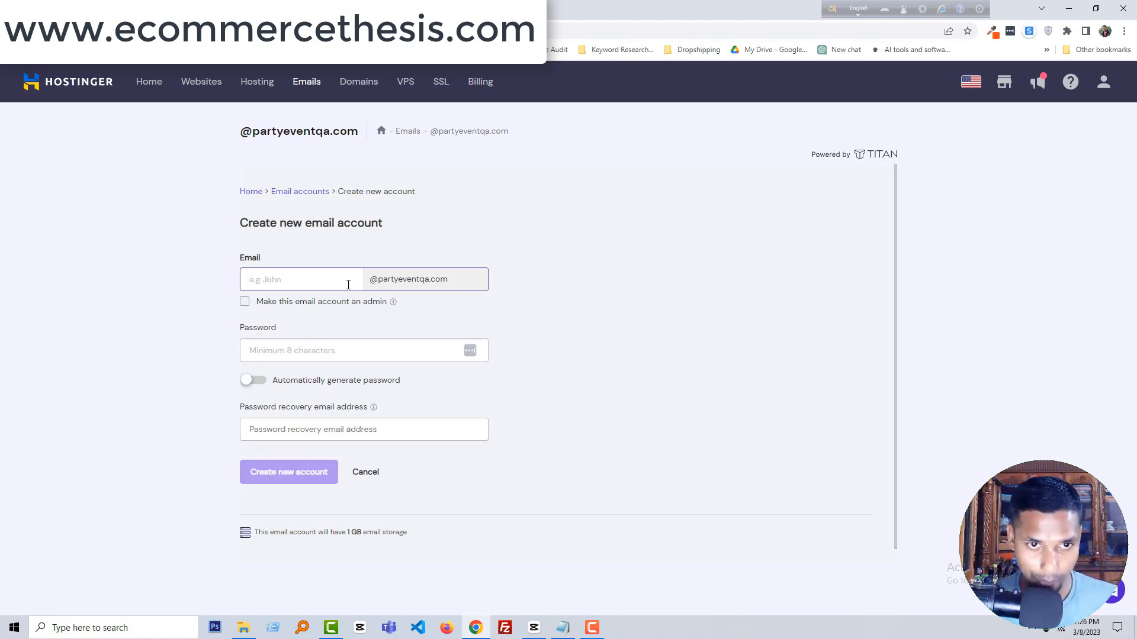
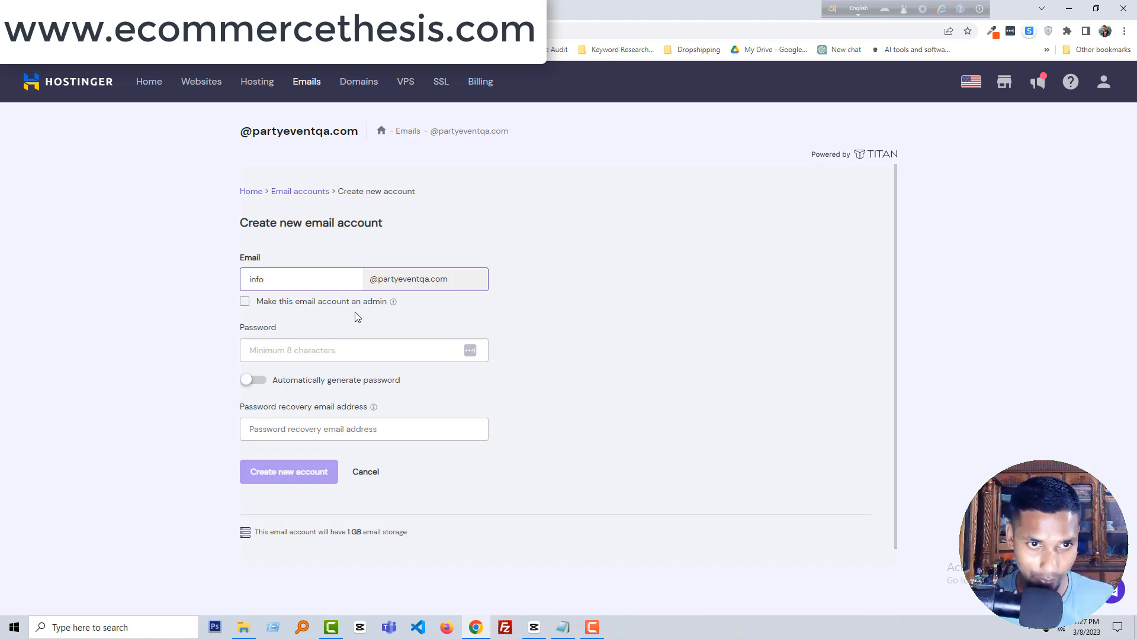
left_click(244, 301)
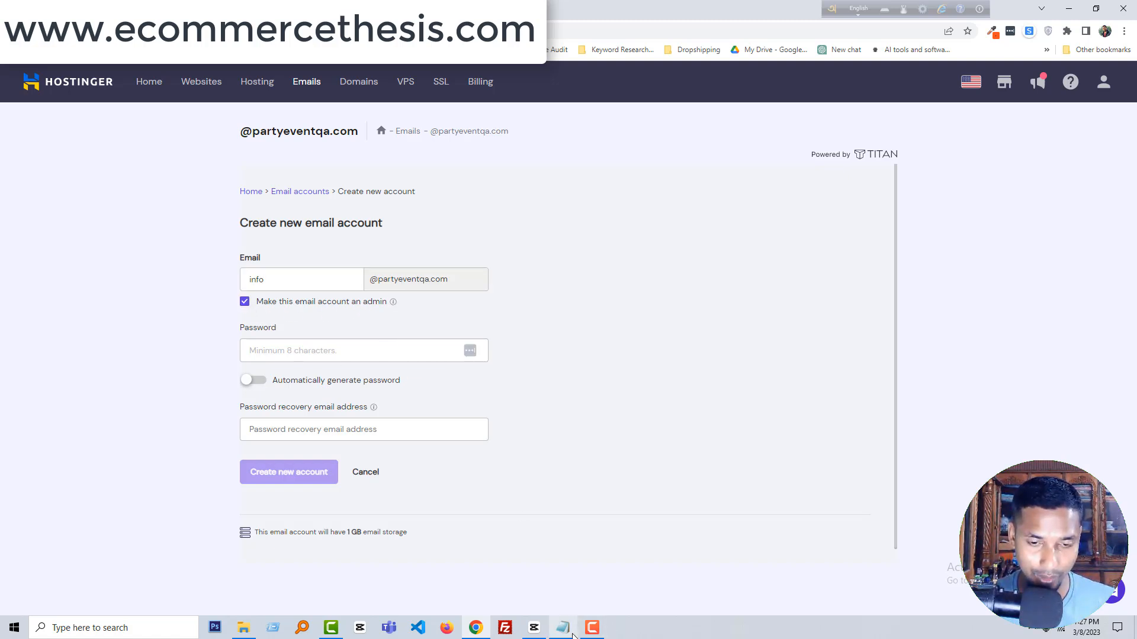
mouse_move(572, 636)
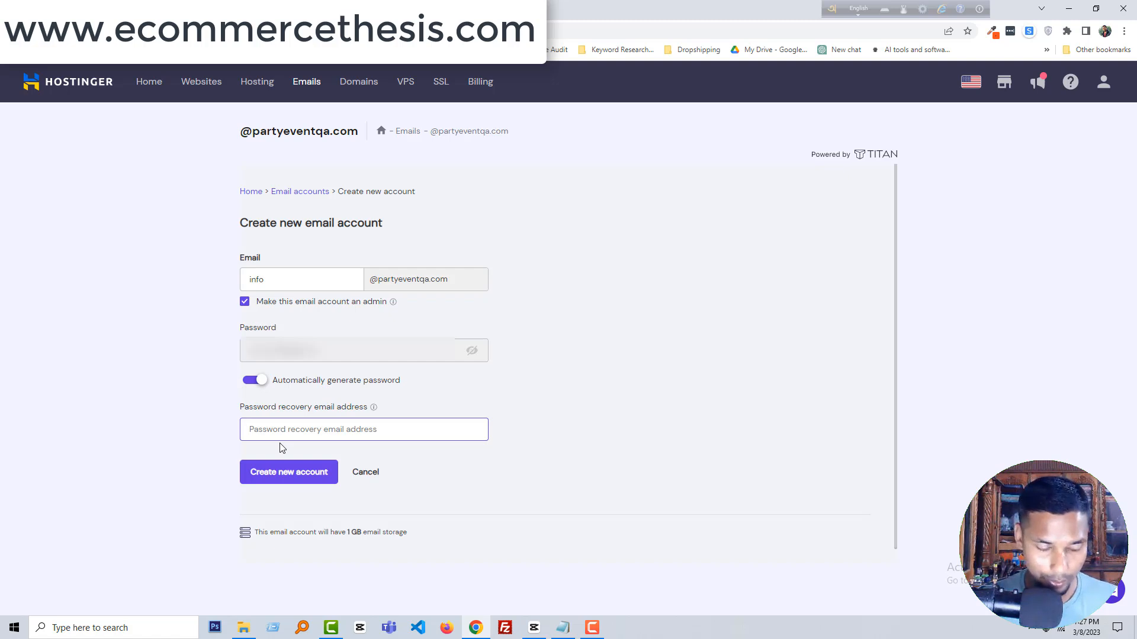
key("ctrl+v")
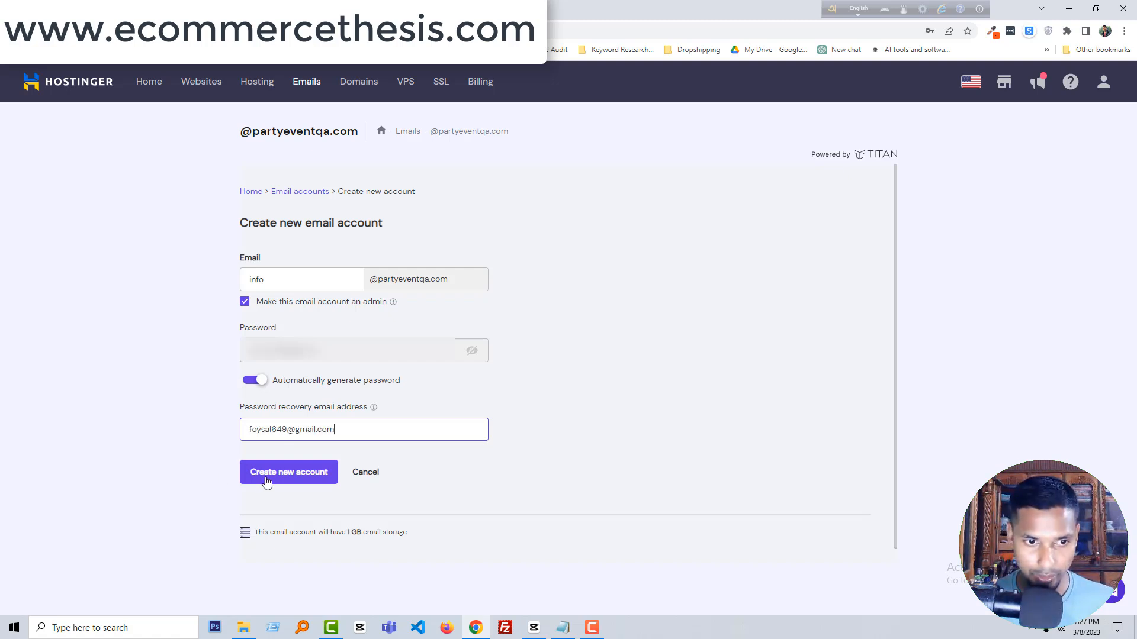
left_click(307, 473)
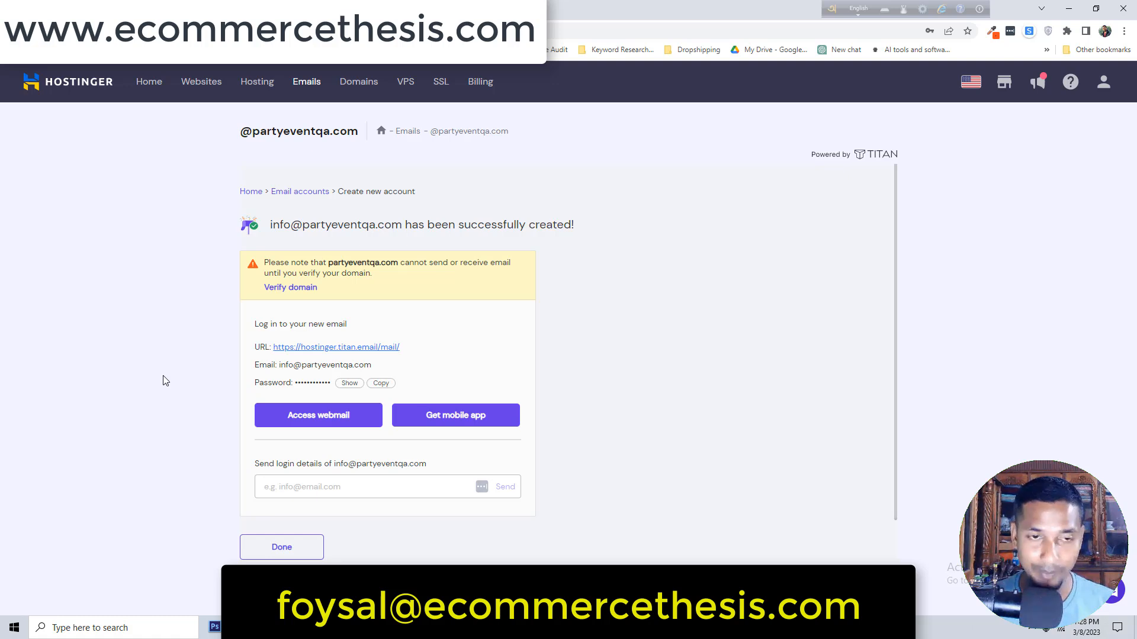
Copy the new mailbox address and open Verify domain to view the required Titan MX records.
left_click_drag(402, 225, 270, 226)
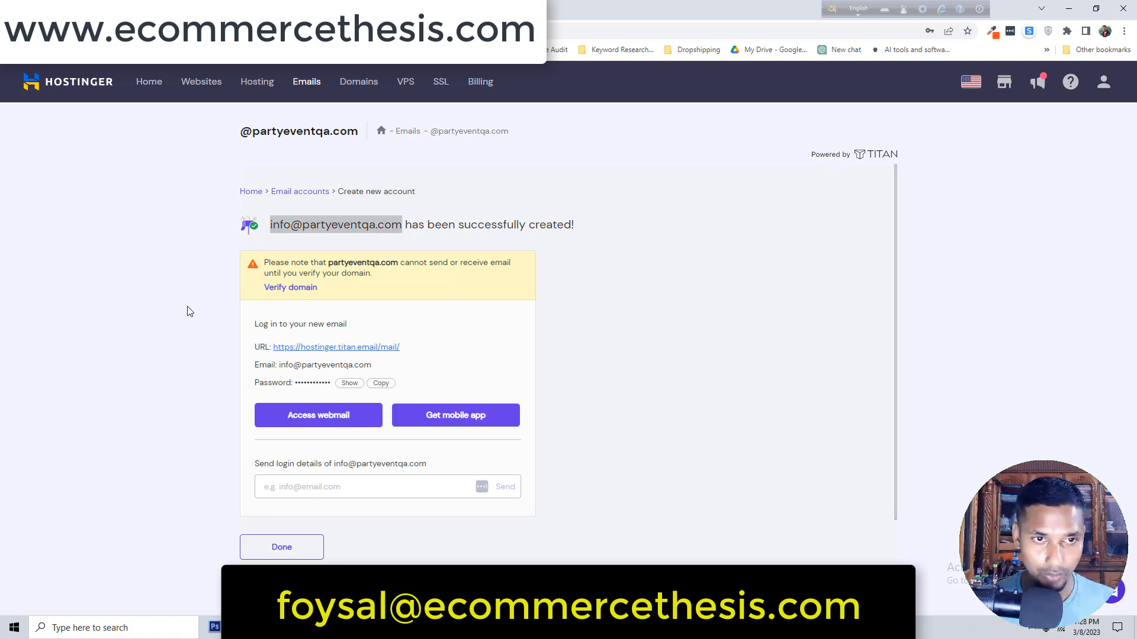
left_click(303, 289)
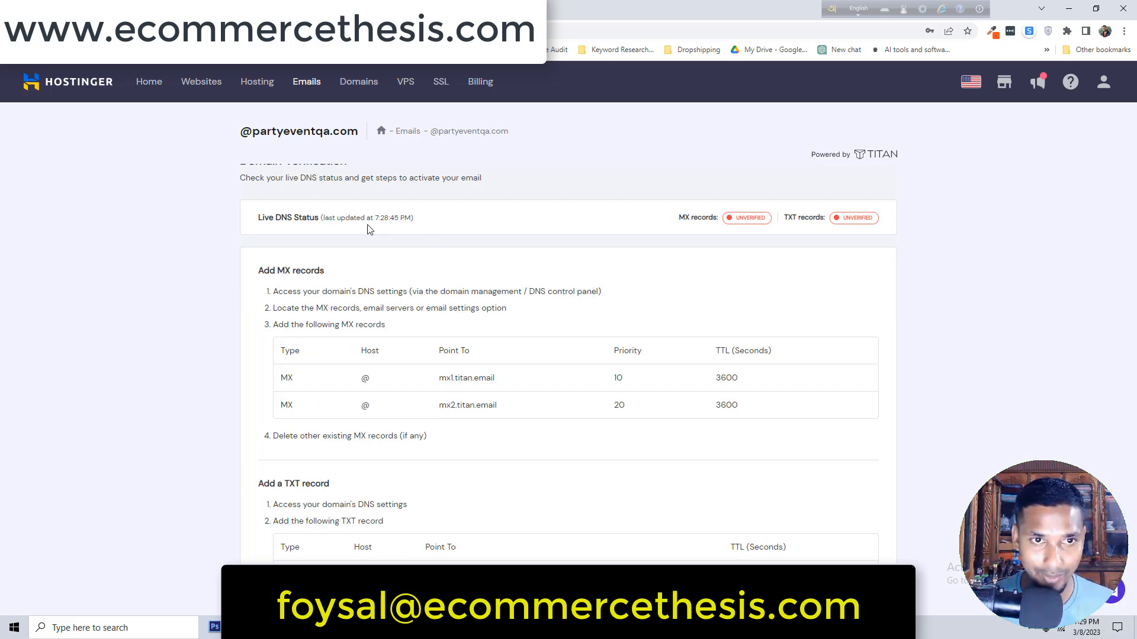
scroll(370, 237, "up", 2)
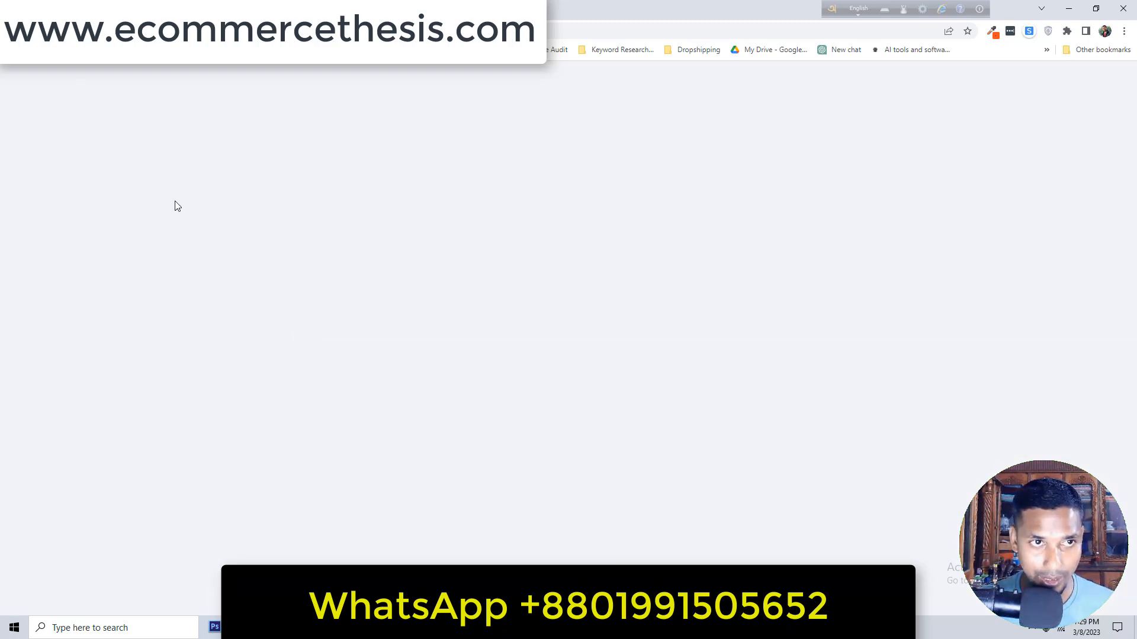
Search the hosting sidebar for DNS and open Advanced > DNS Zone Editor.
left_click(225, 9)
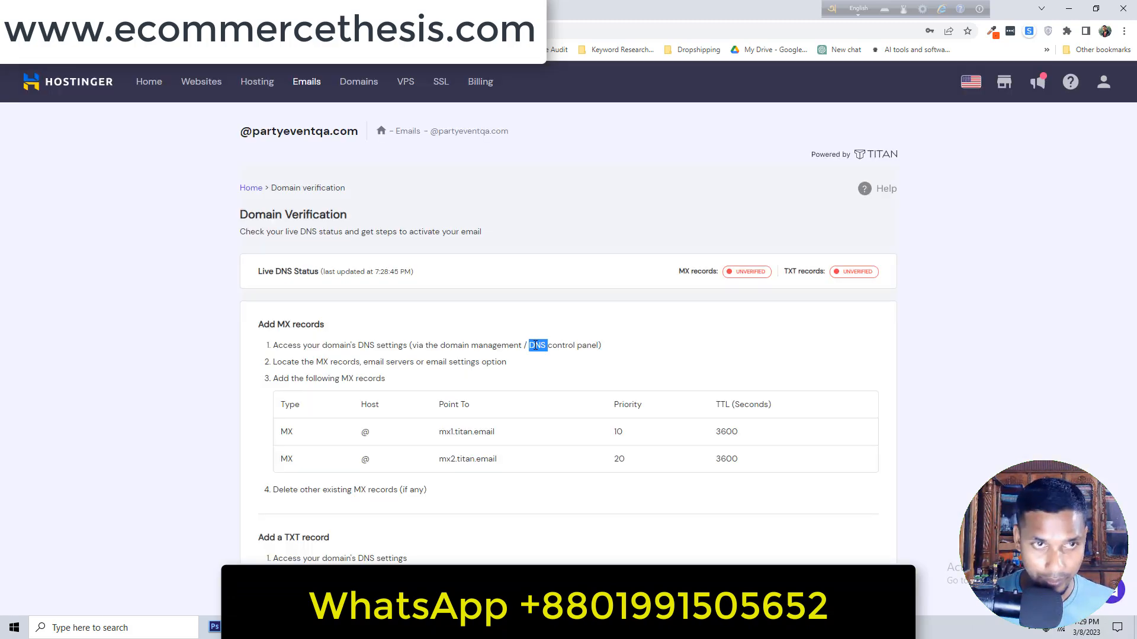
left_click(89, 9)
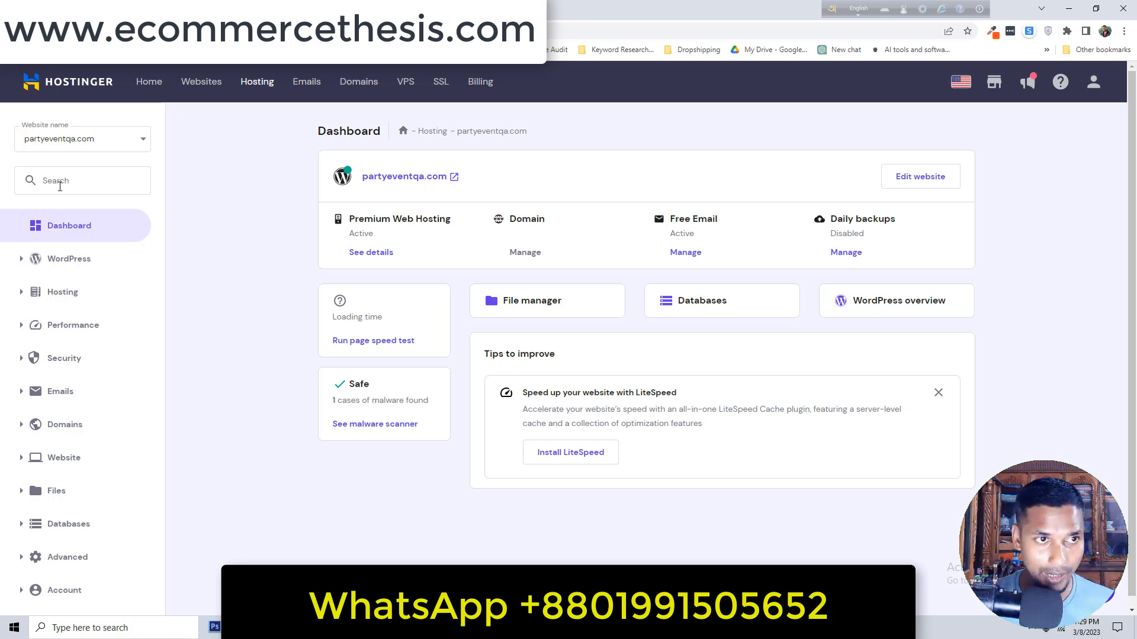
left_click(60, 182)
type("DNS")
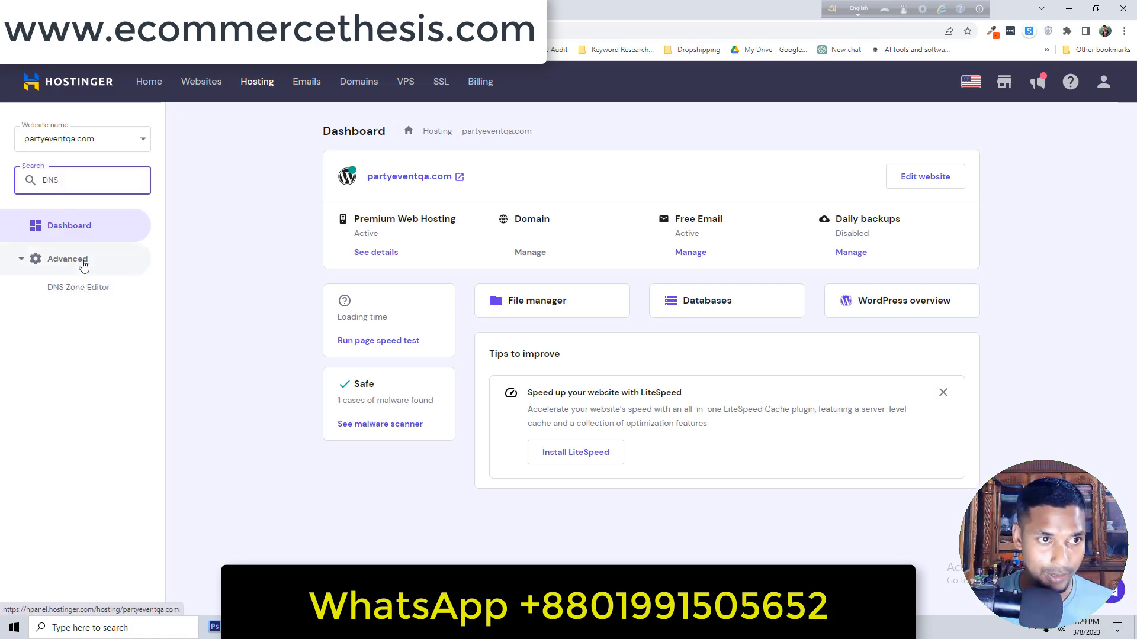
left_click(74, 260)
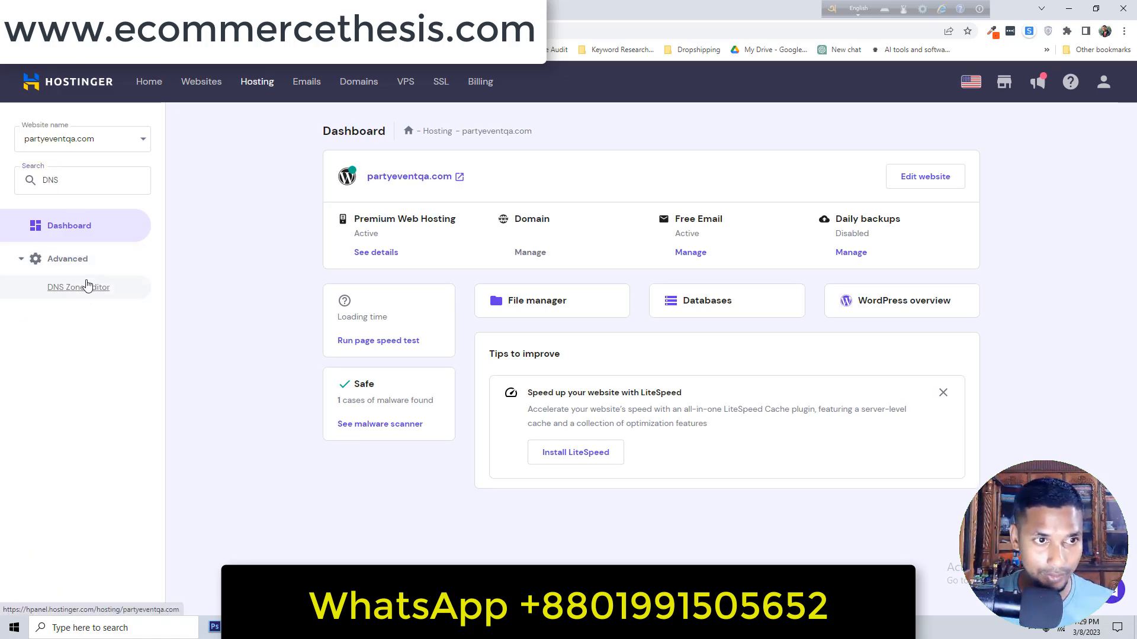
left_click(86, 289)
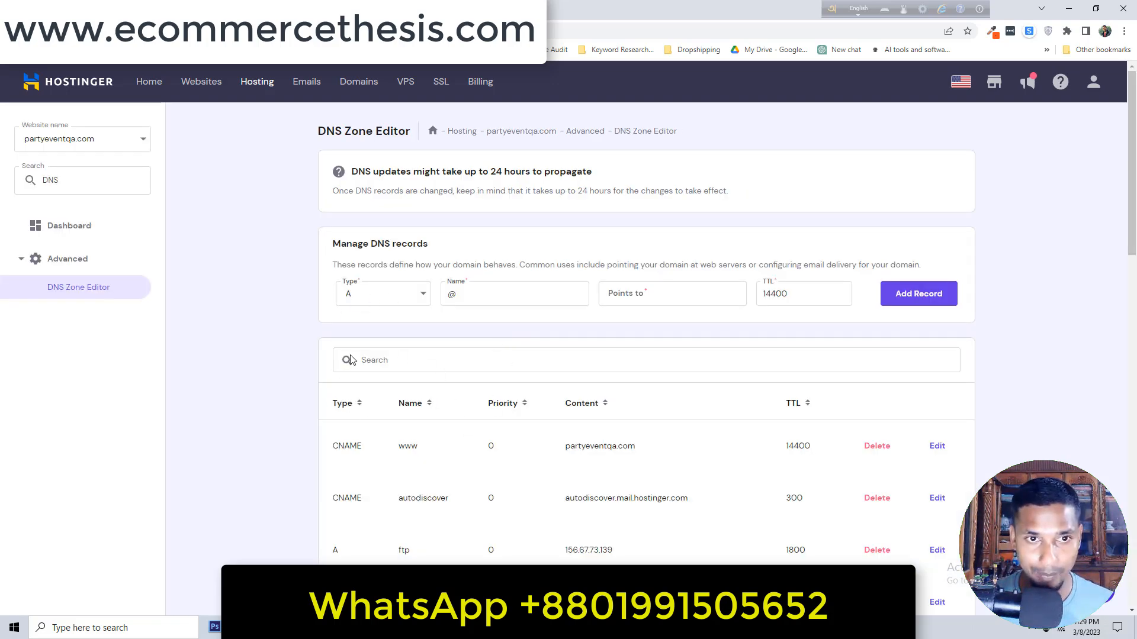
Start a new MX record with mail server mx1.titan.email copied from the verification instructions.
left_click(237, 9)
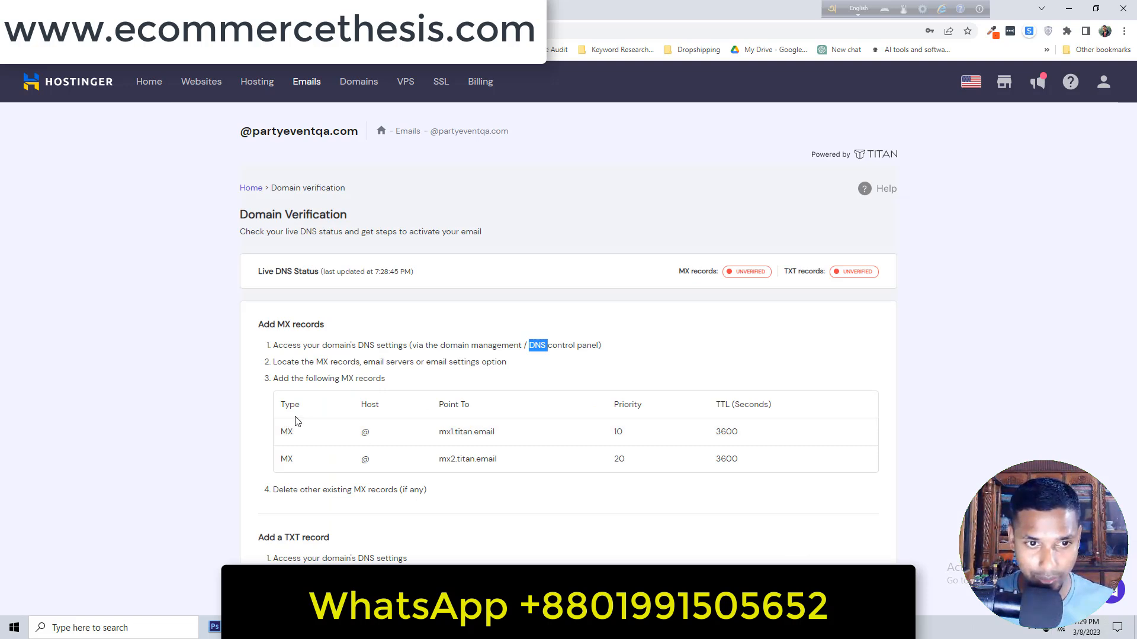
left_click_drag(296, 436, 283, 433)
left_click(172, 9)
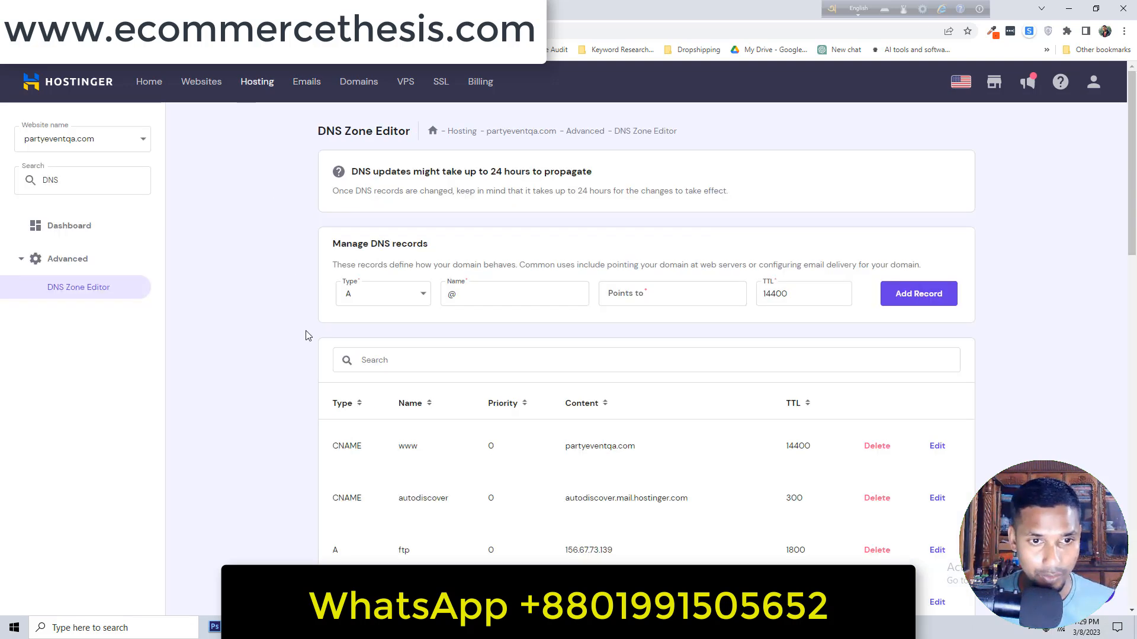
left_click(409, 298)
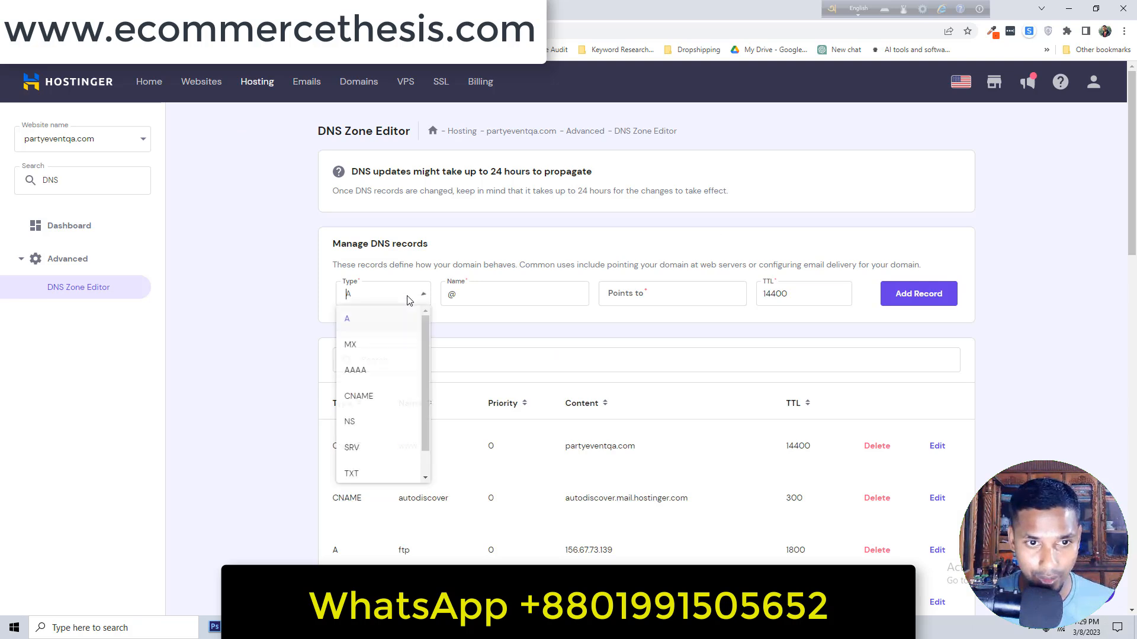
left_click(373, 350)
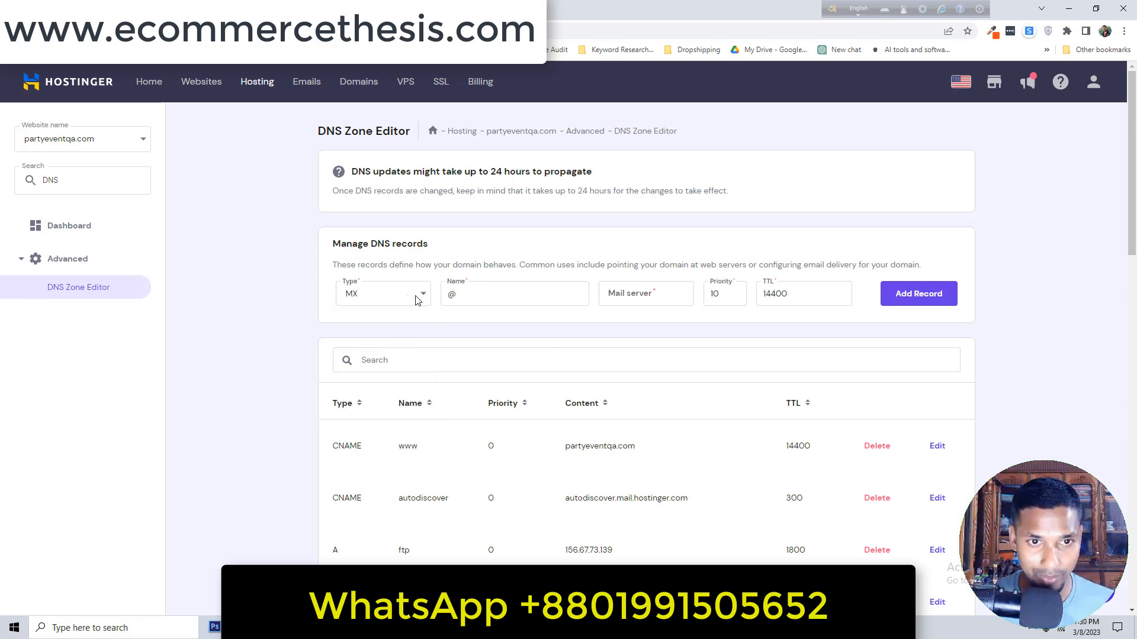
left_click(118, 9)
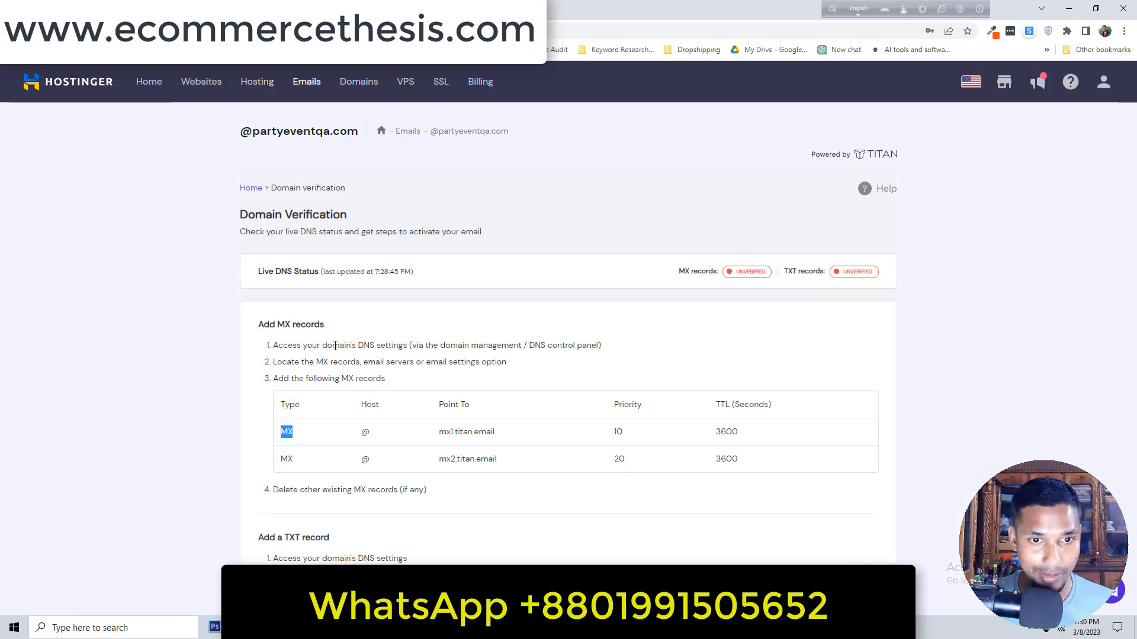
left_click_drag(425, 429, 495, 434)
key("ctrl+c")
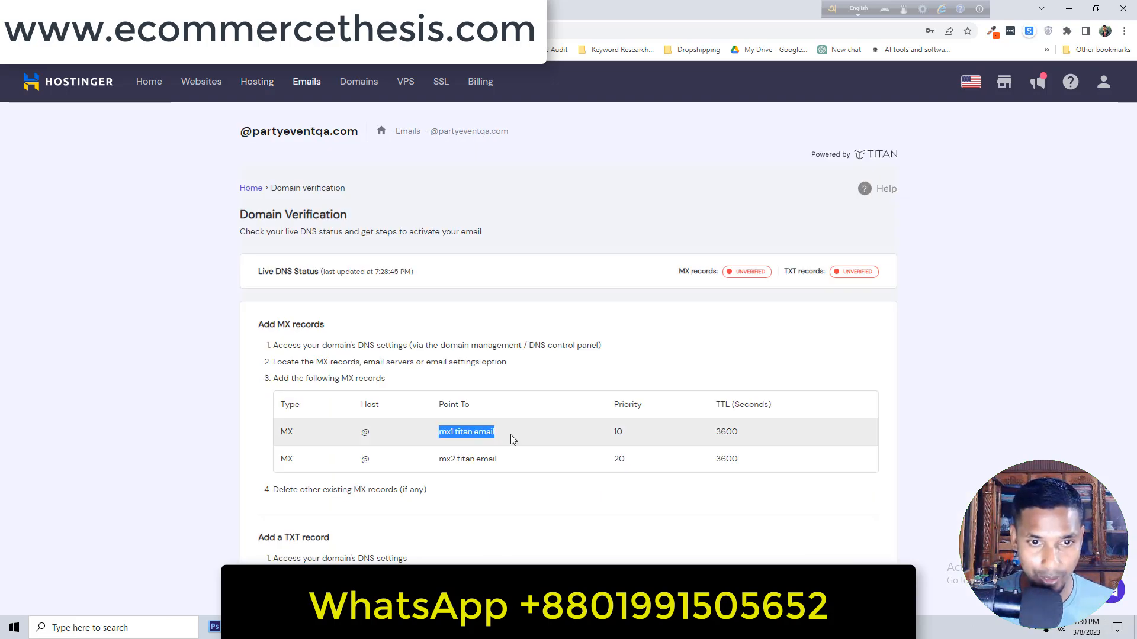
left_click(214, 9)
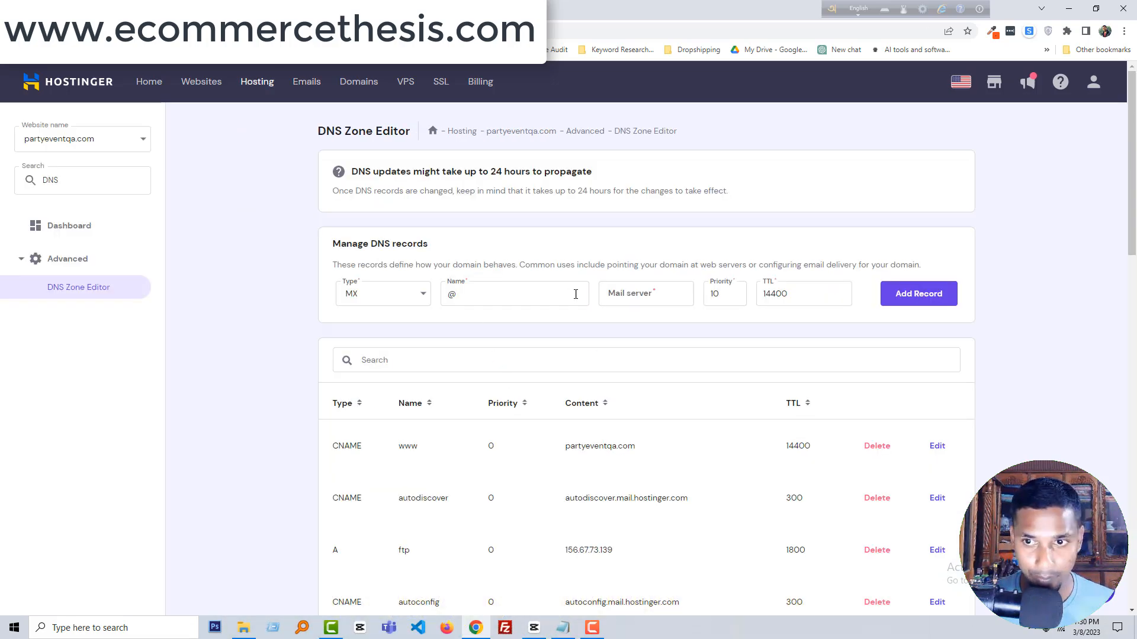
left_click(643, 293)
key("ctrl+v")
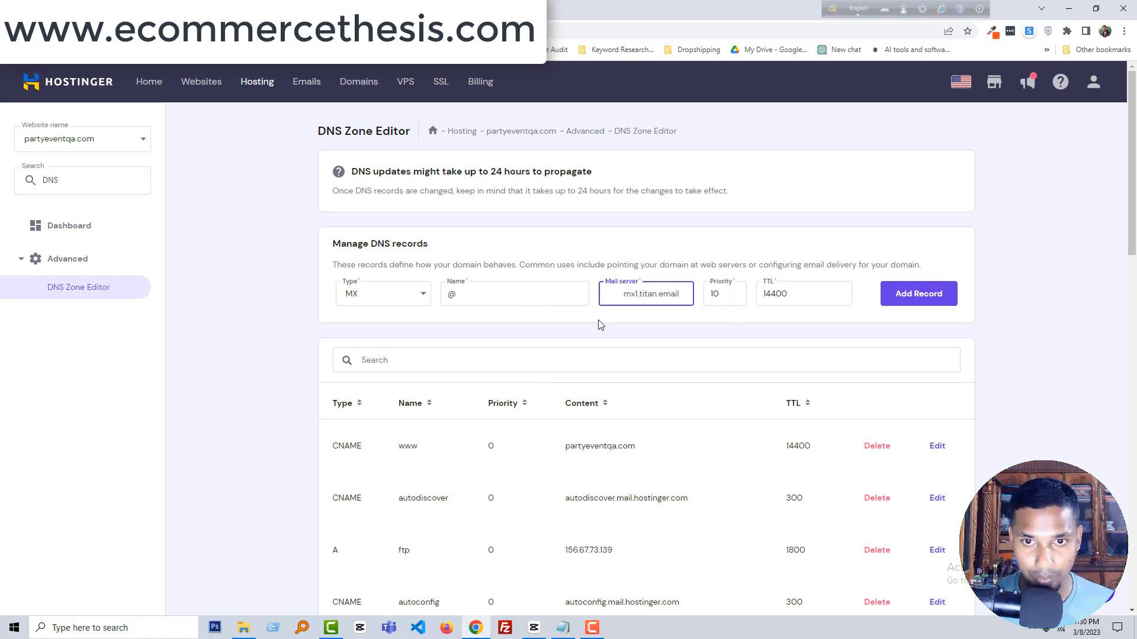
left_click_drag(623, 294, 589, 297)
key("BackSpace")
left_click(672, 294)
Change the record's TTL from 14400 to 3600 and add the first MX record.
left_click(189, 9)
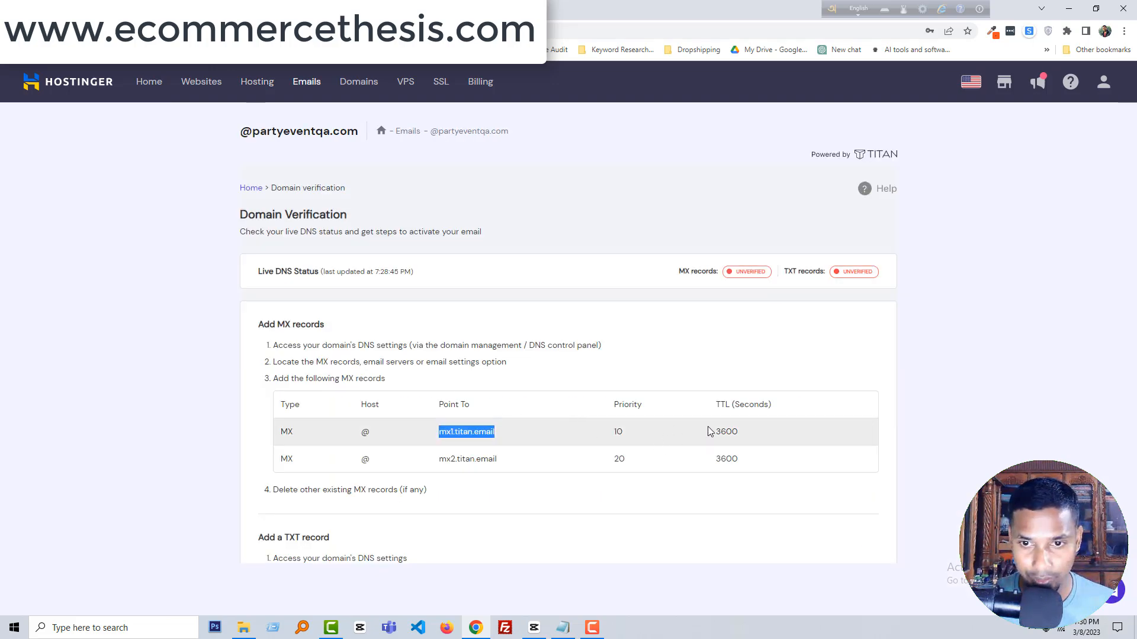
left_click_drag(710, 432, 755, 432)
key("ctrl+c")
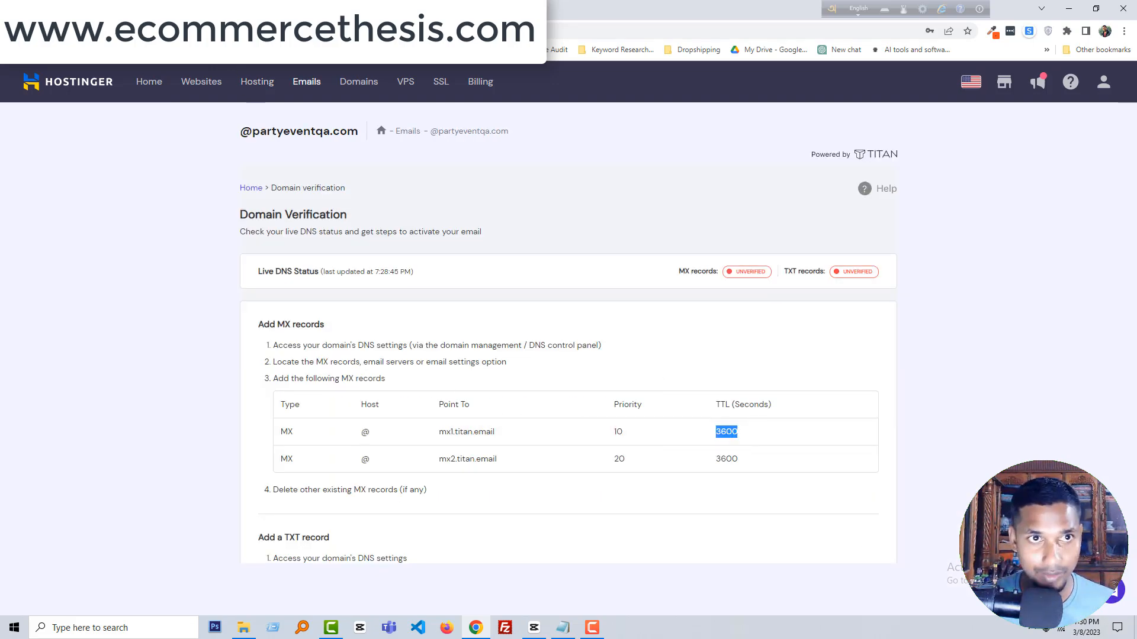
left_click(261, 8)
left_click(791, 294)
double_click(790, 293)
key("ctrl+v")
left_click(877, 314)
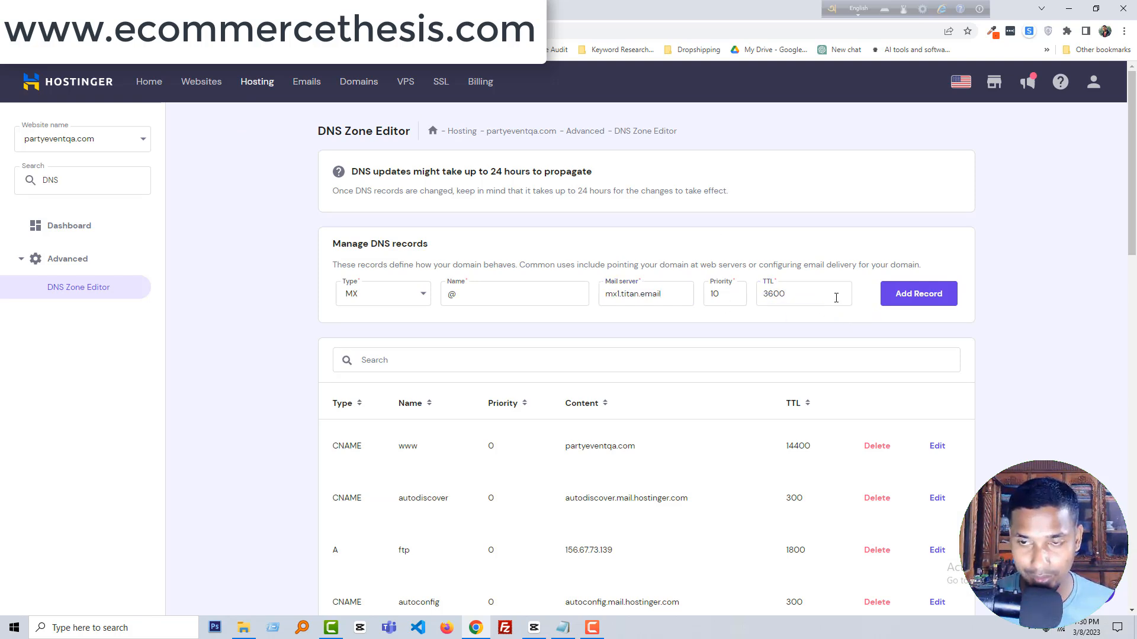
left_click(934, 303)
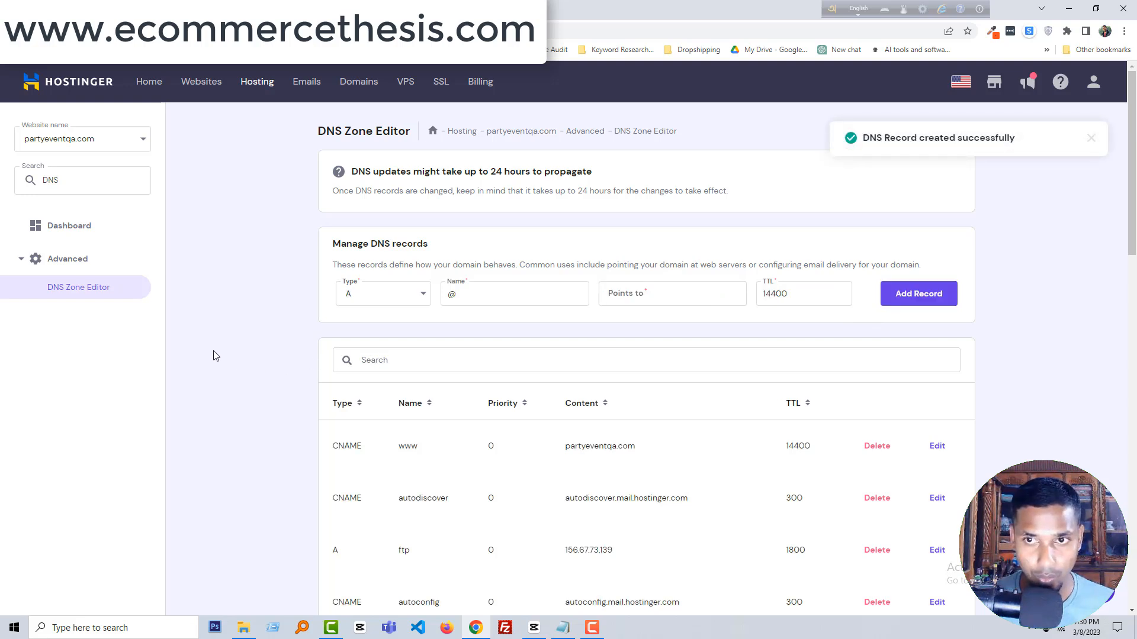
Start a second MX record with mail server mx2.titan.email and priority 20.
left_click(171, 9)
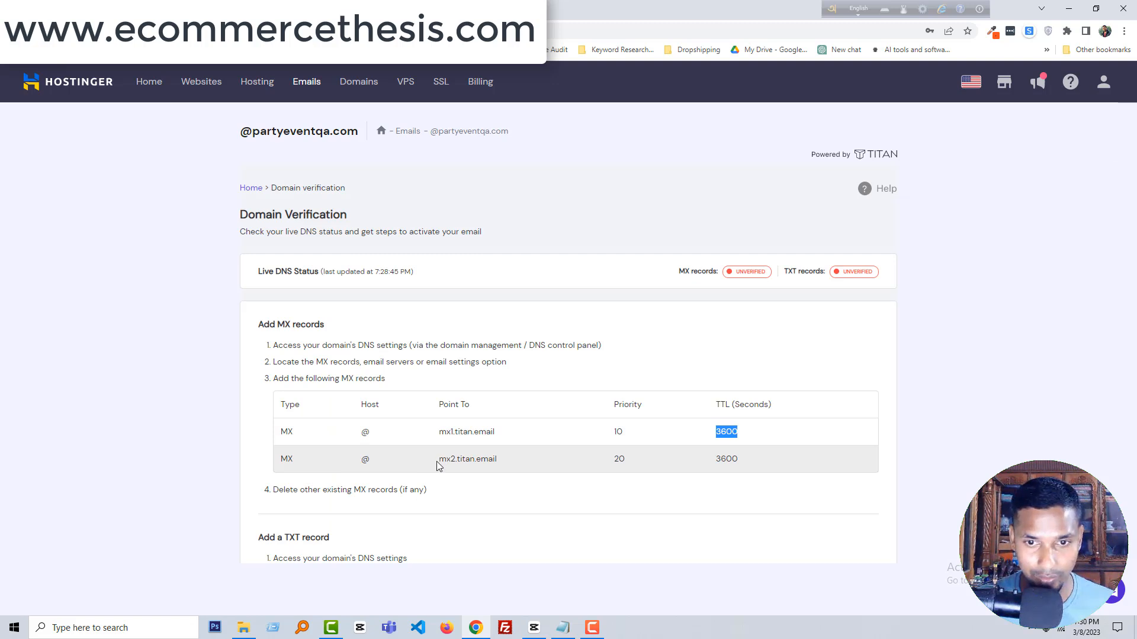
left_click_drag(439, 461, 523, 465)
key("ctrl+c")
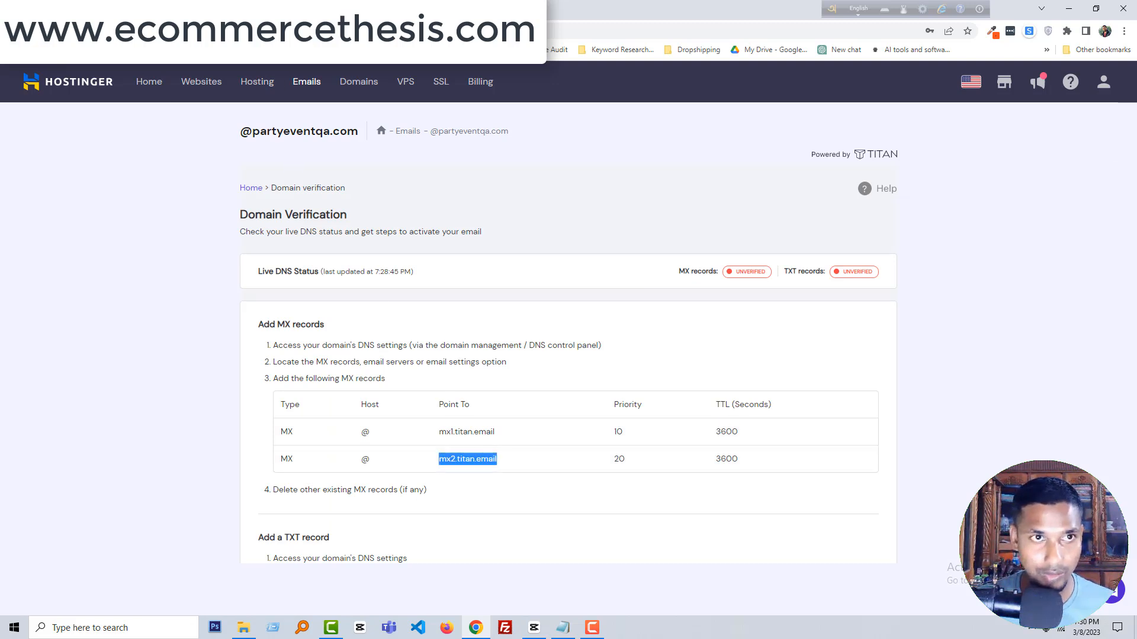
left_click(150, 9)
left_click(391, 295)
left_click(399, 340)
left_click(652, 300)
key("ctrl+v")
double_click(715, 294)
type("20")
Set the second record's TTL to 3600 and add the record.
left_click(172, 9)
left_click_drag(710, 462, 749, 460)
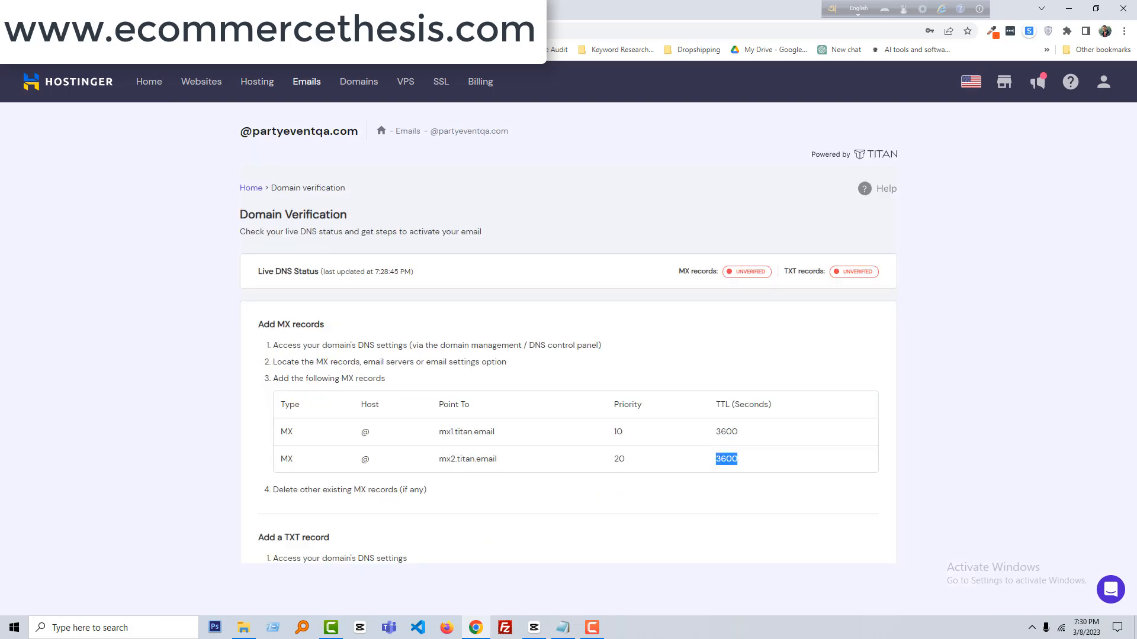
left_click(150, 9)
double_click(800, 294)
type("3600")
left_click_drag(783, 296, 766, 295)
key("BackSpace")
left_click(887, 305)
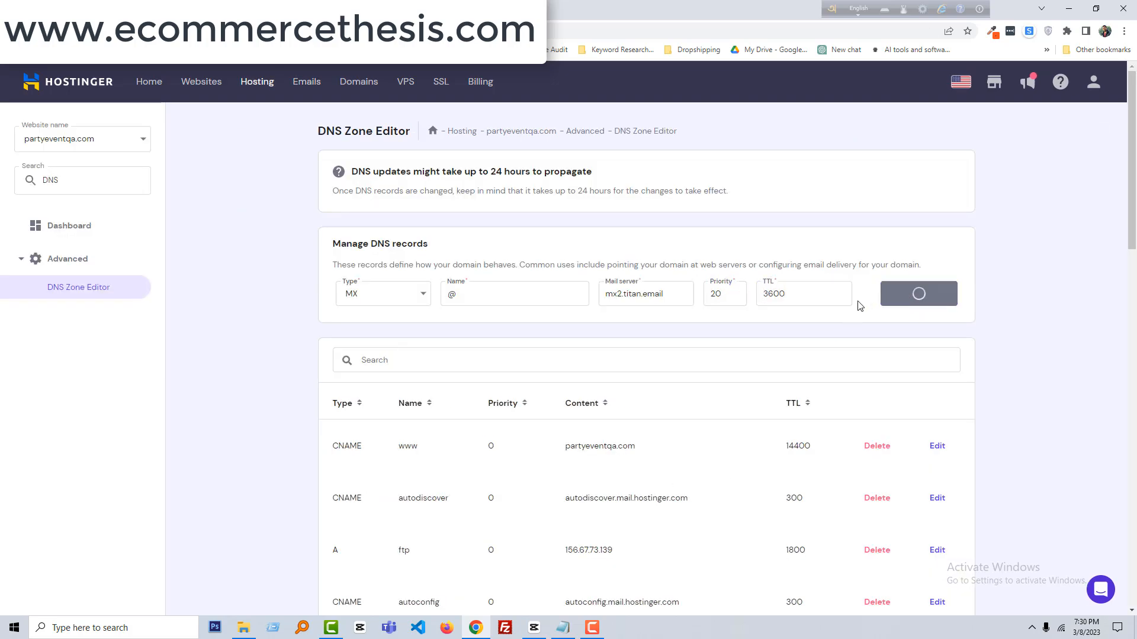
Return to the Domain Verification page to view the SPF TXT instructions.
scroll(604, 354, "down", 3)
scroll(607, 356, "down", 10)
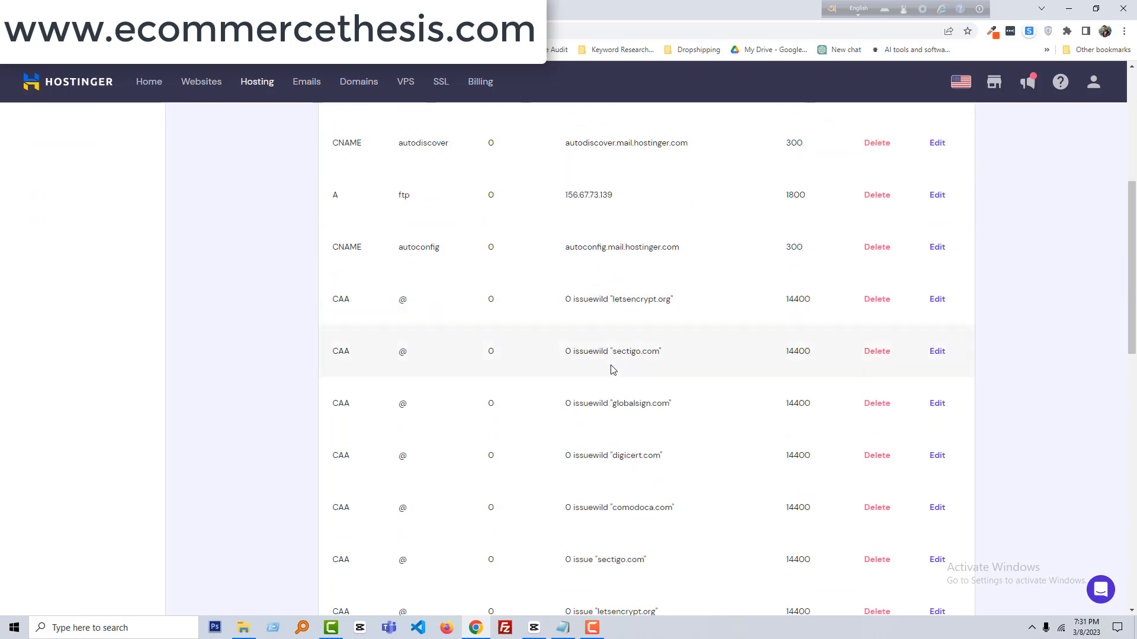
scroll(733, 465, "down", 2)
scroll(683, 403, "up", 5)
left_click(65, 9)
scroll(575, 459, "down", 1)
Confirm 'I have made these changes' and run Verify my domain; MX and TXT show unverified.
left_click(199, 457)
scroll(521, 518, "down", 4)
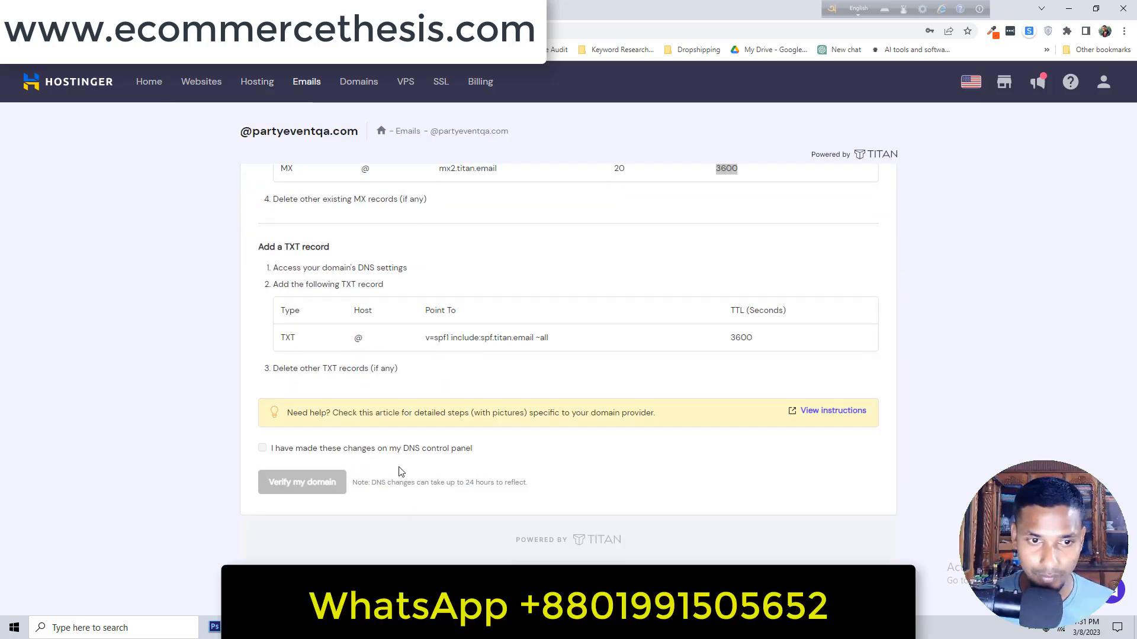
left_click(263, 449)
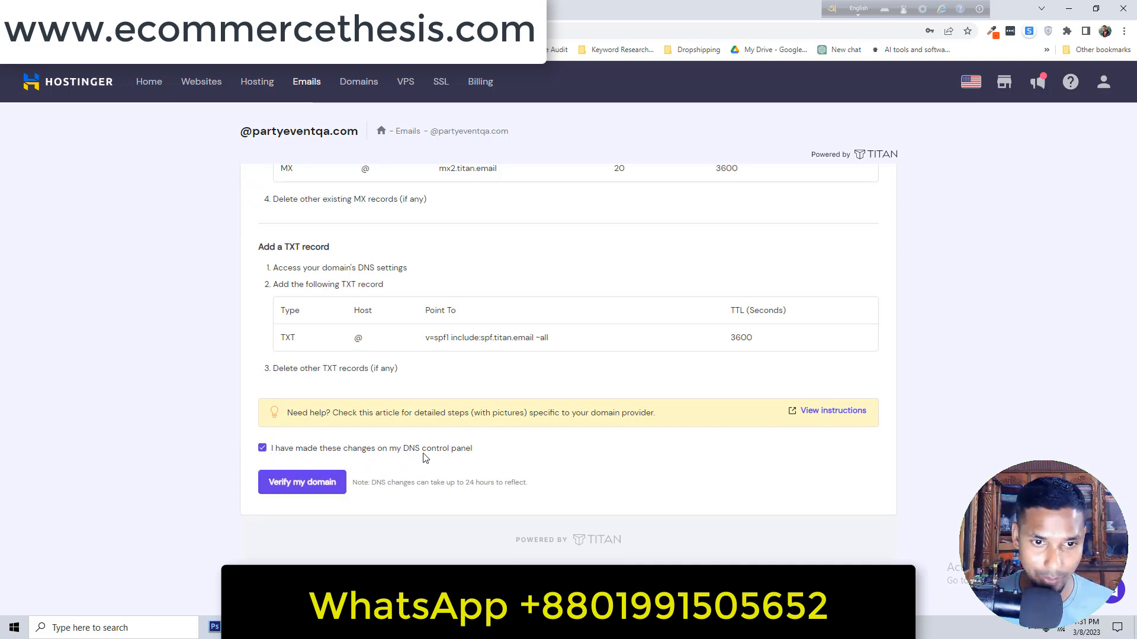
left_click(316, 491)
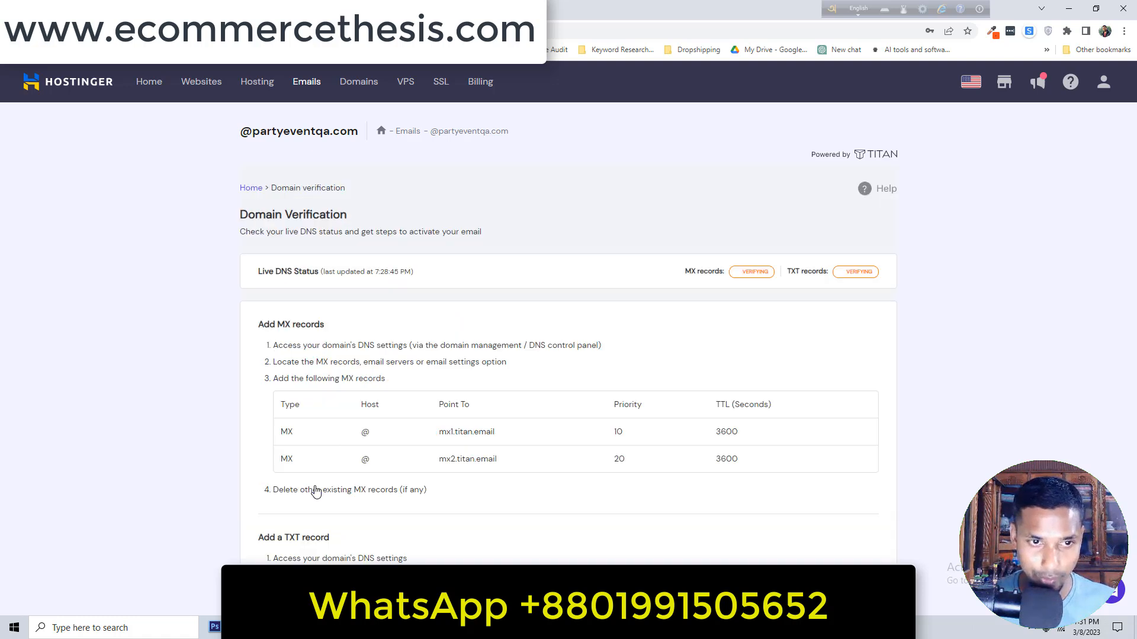
scroll(326, 474, "down", 4)
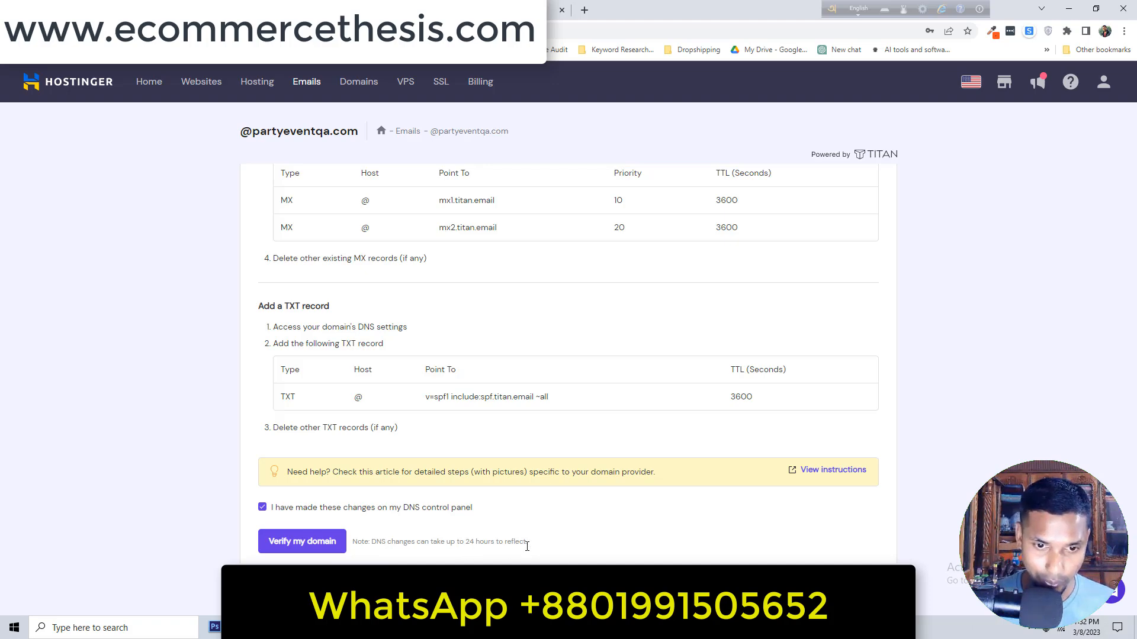
scroll(530, 546, "up", 4)
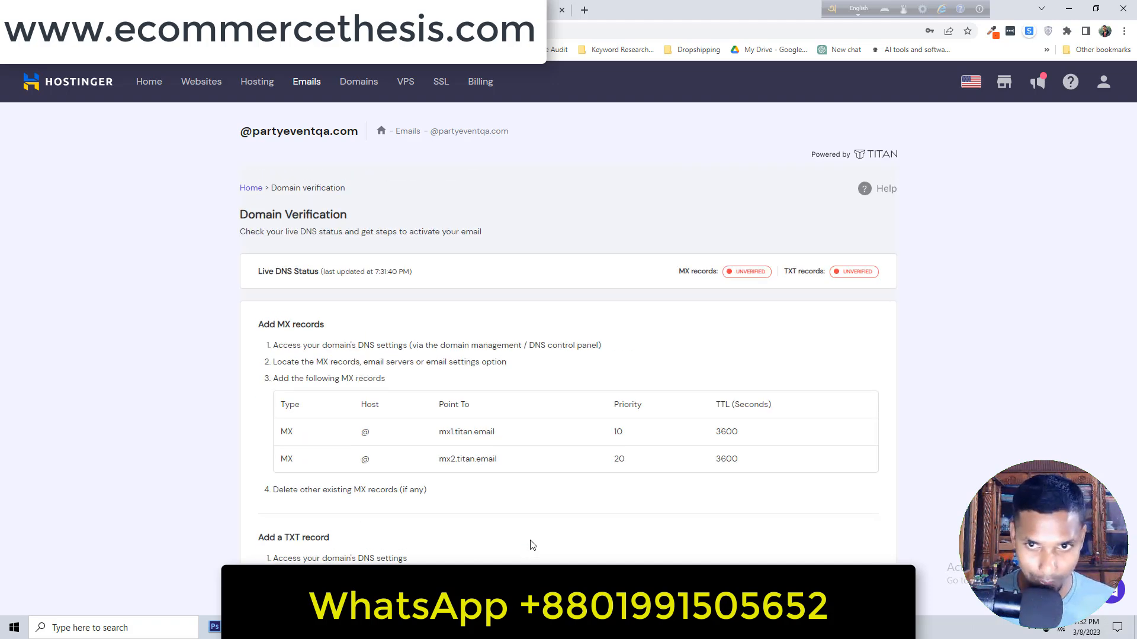